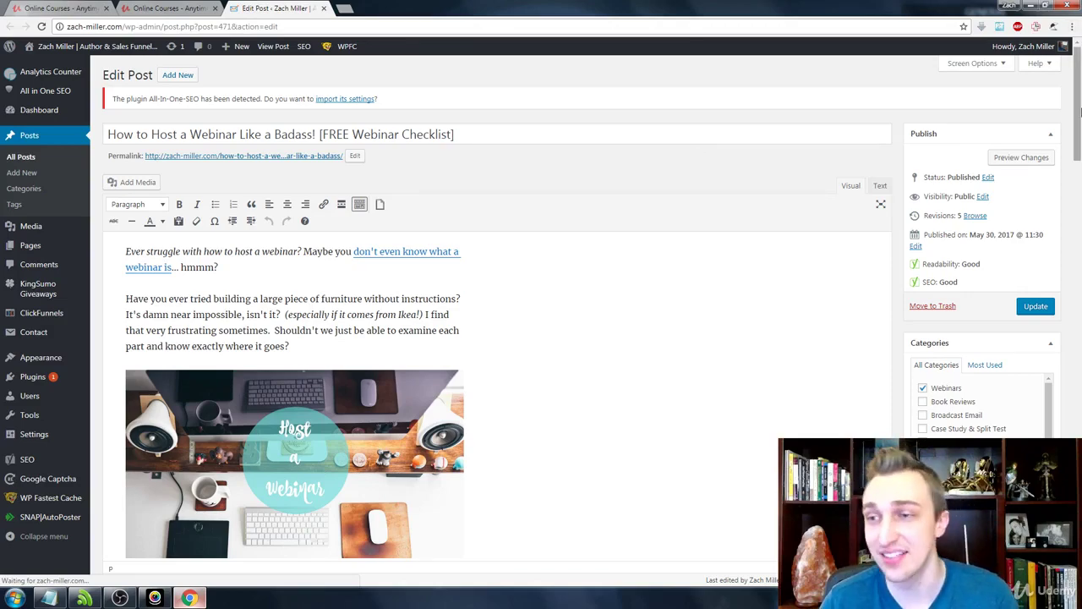
Step: Collapse the post's Yoast SEO section and expand its All in One SEO Pack section
drag(1078, 110, 1080, 434)
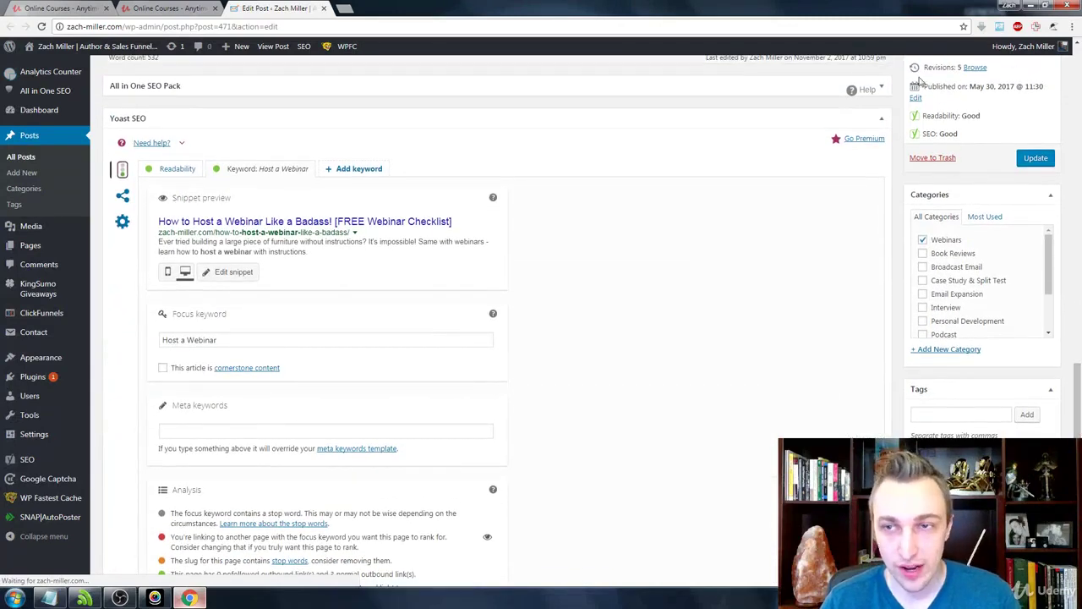
click(882, 118)
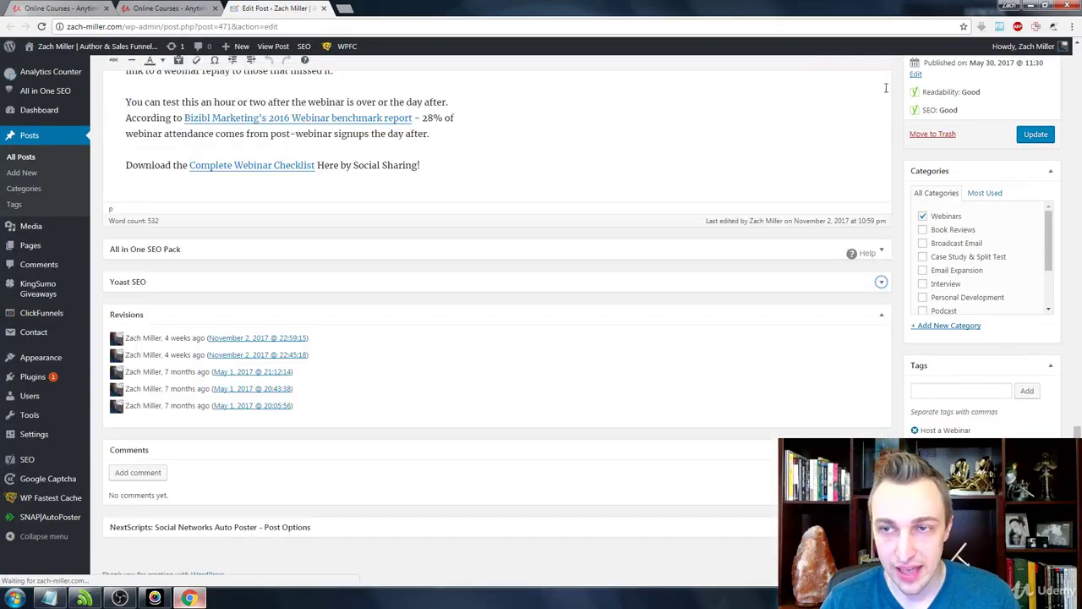
click(882, 247)
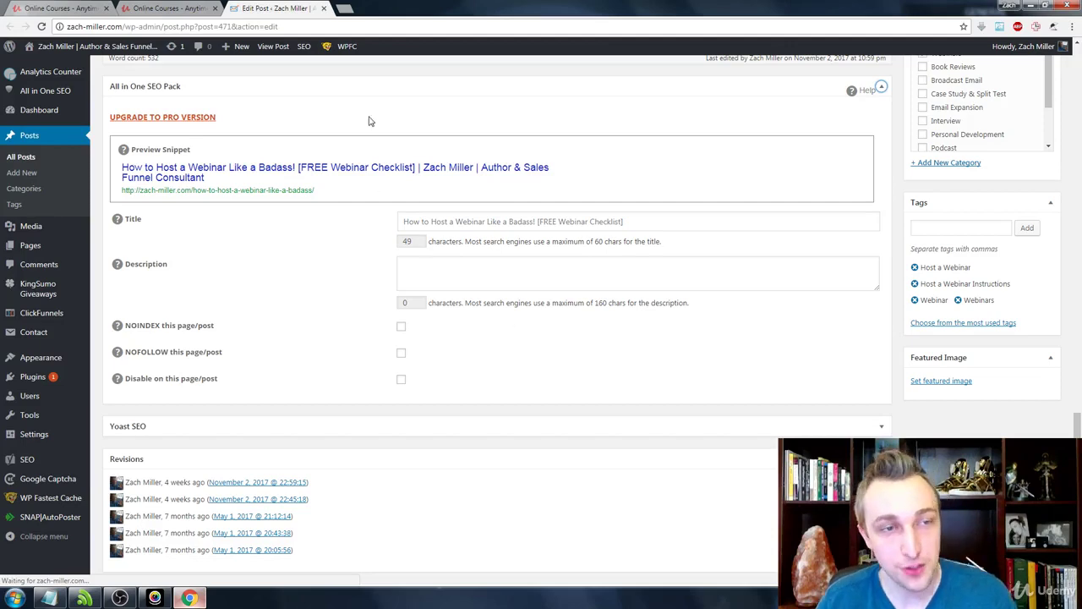
Step: View the All in One SEO Pack Pro plans on the upgrade page, then return to the post editor
click(189, 121)
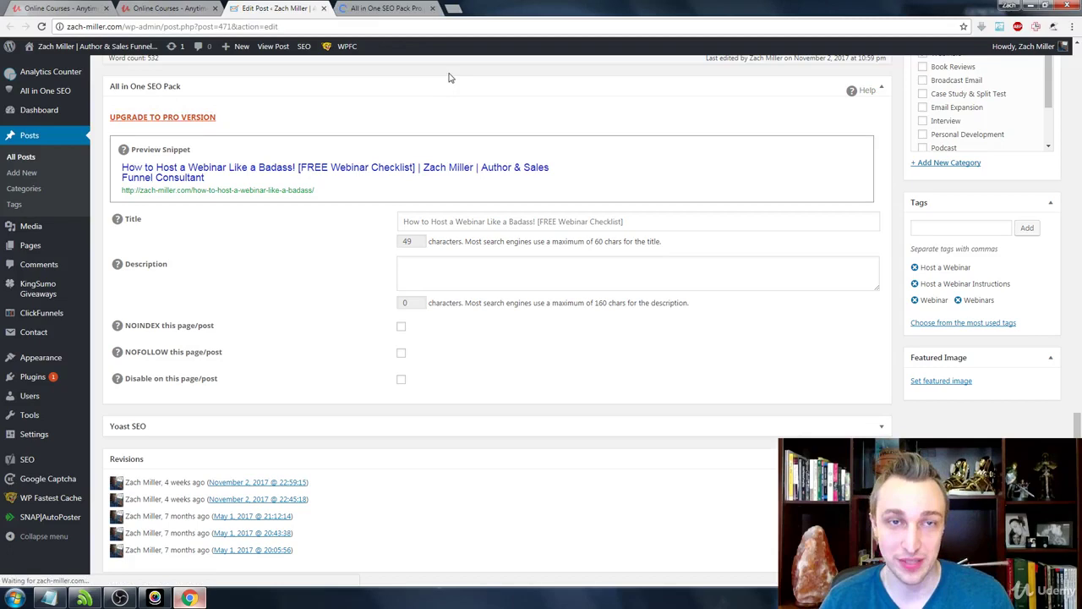
key(ctrl+Tab)
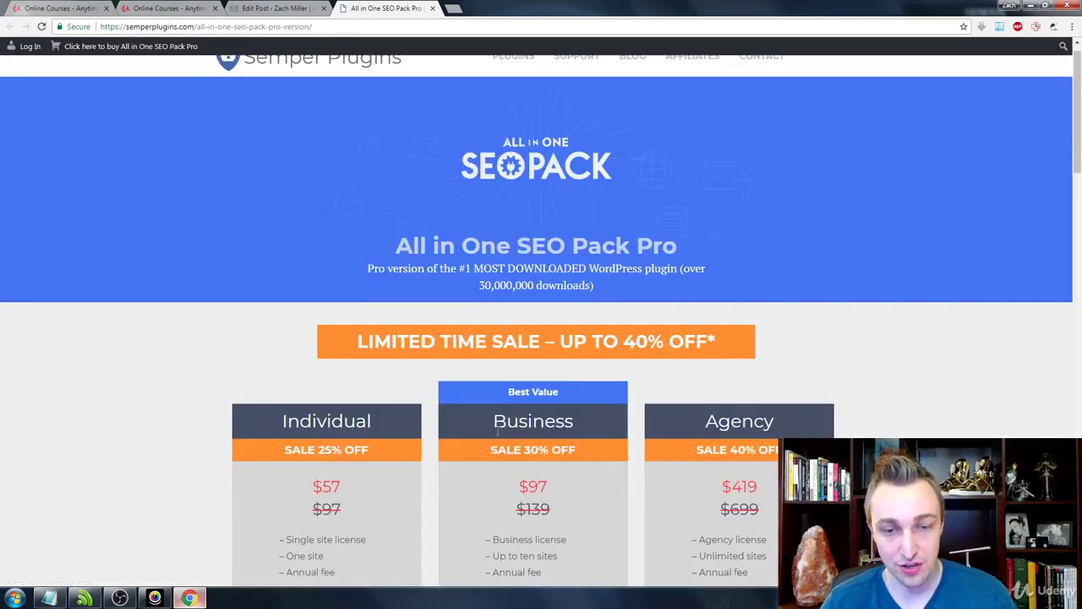
drag(492, 421, 600, 428)
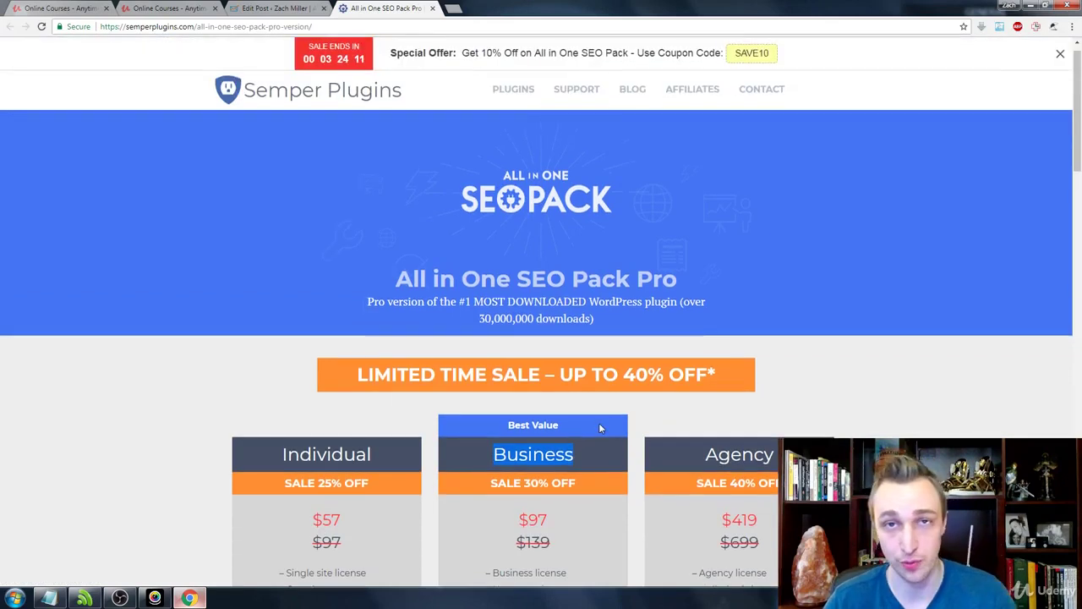
click(599, 423)
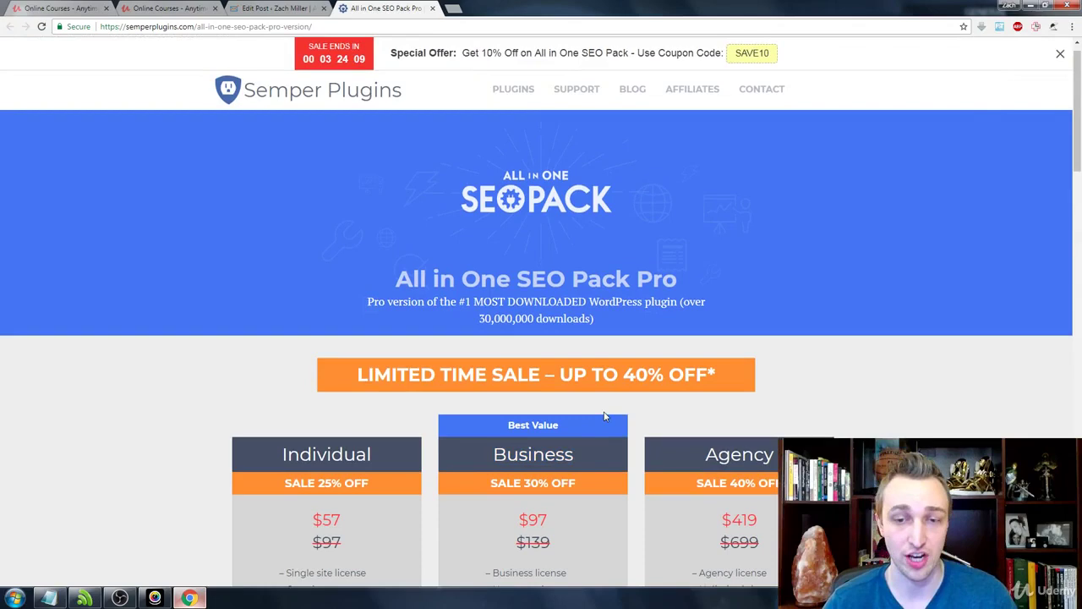
key(ctrl+w)
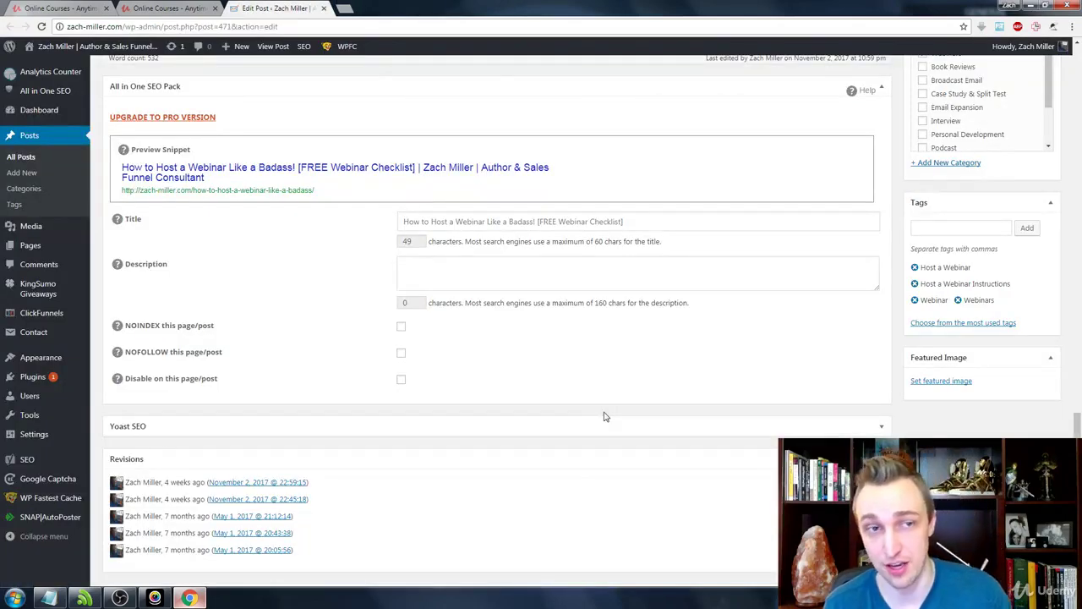
Step: Expand the Yoast SEO section and open its snippet title for editing
click(460, 221)
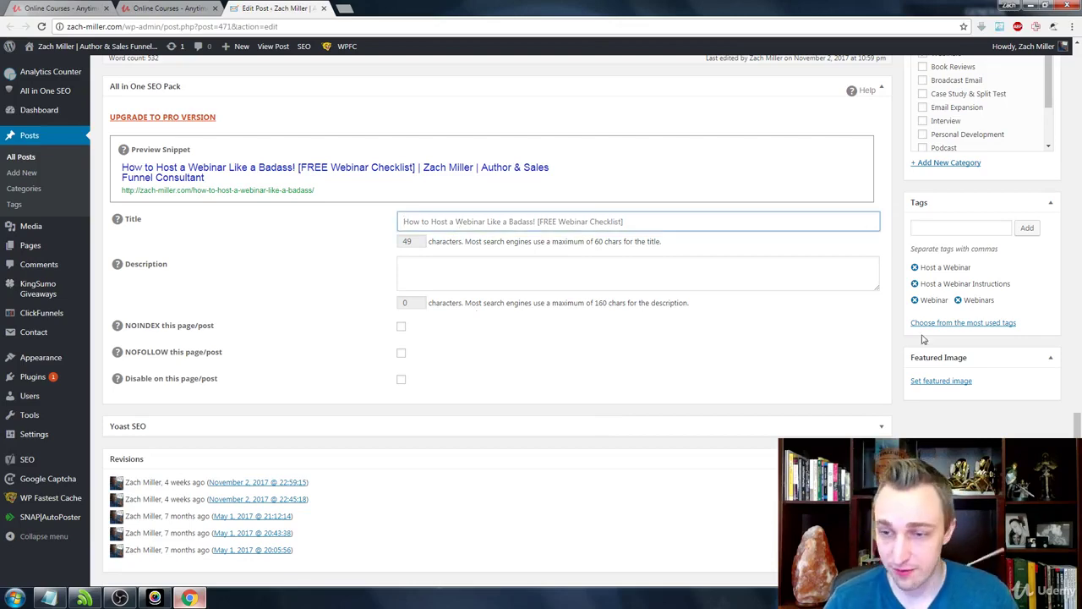
click(882, 425)
scroll(708, 361, down, 1)
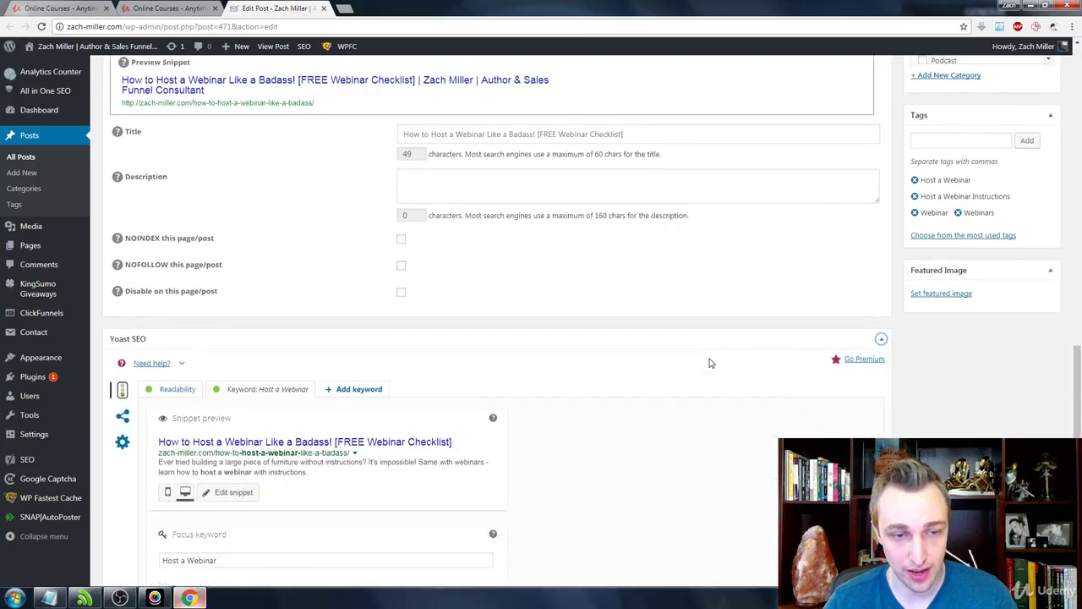
scroll(710, 363, down, 1)
click(436, 397)
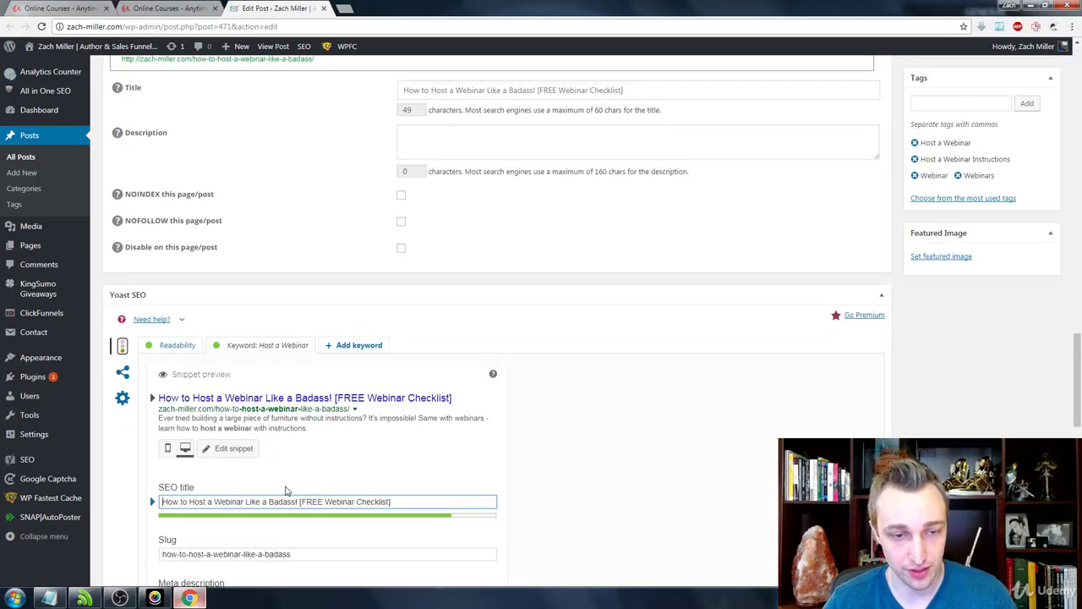
Step: Copy the Yoast SEO title "How to Host a Webinar Like a Badass! [FREE Webinar Checklist]" into the All in One SEO Pack title
click(276, 501)
key(ctrl+a)
key(ctrl+c)
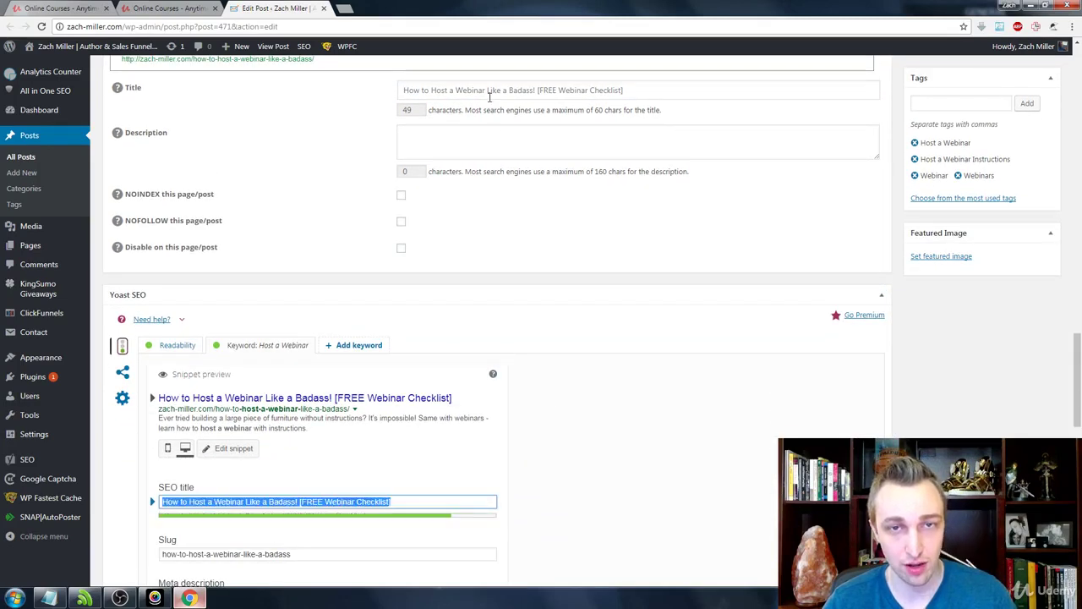
click(489, 95)
key(ctrl+v)
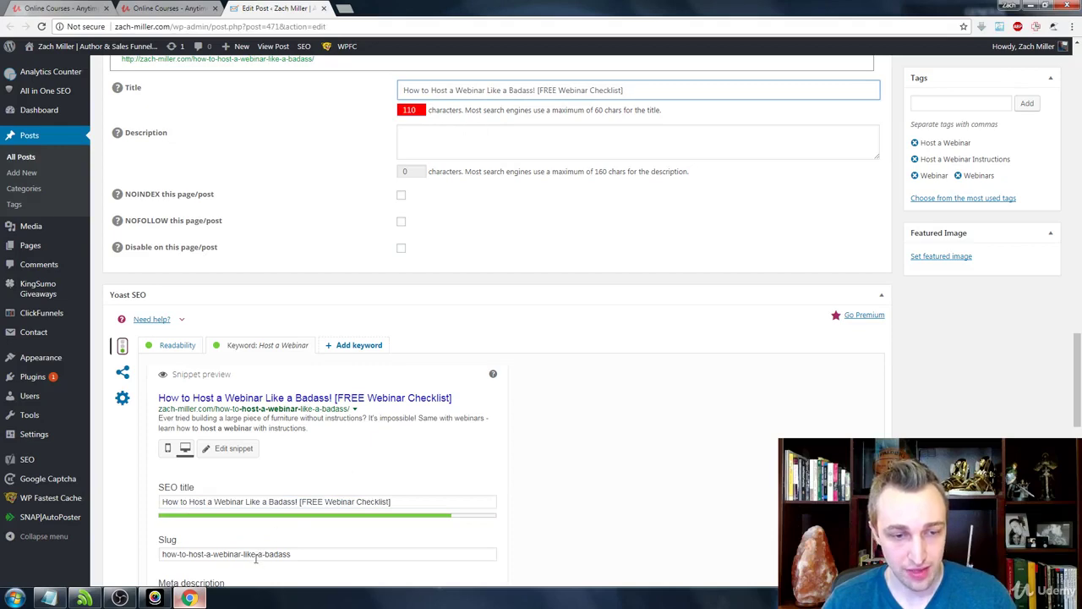
Step: Copy the entire Yoast meta description into the All in One SEO Pack description
click(256, 556)
scroll(254, 556, down, 1)
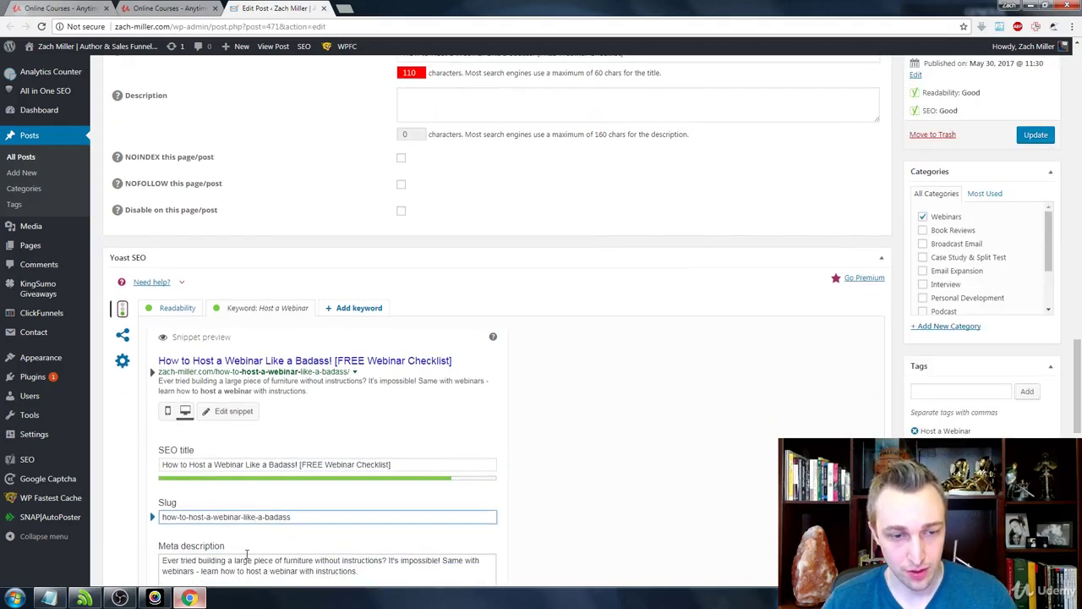
click(246, 561)
key(ctrl+a)
key(ctrl+c)
click(438, 107)
key(ctrl+v)
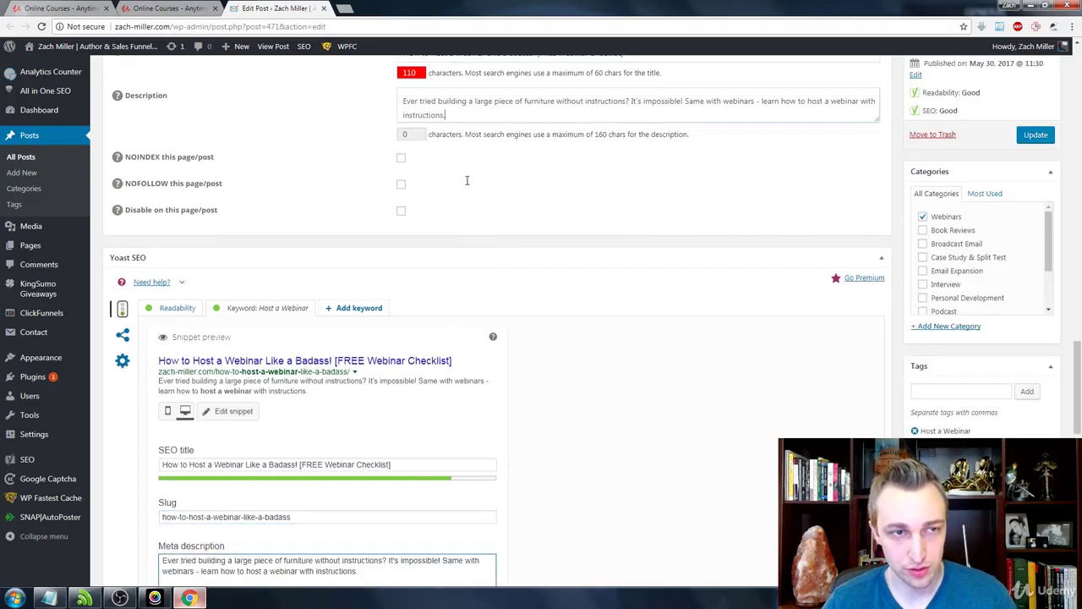
Step: Collapse the Yoast SEO section and update the published post with the new All in One SEO Pack details
scroll(568, 315, up, 2)
scroll(569, 316, up, 1)
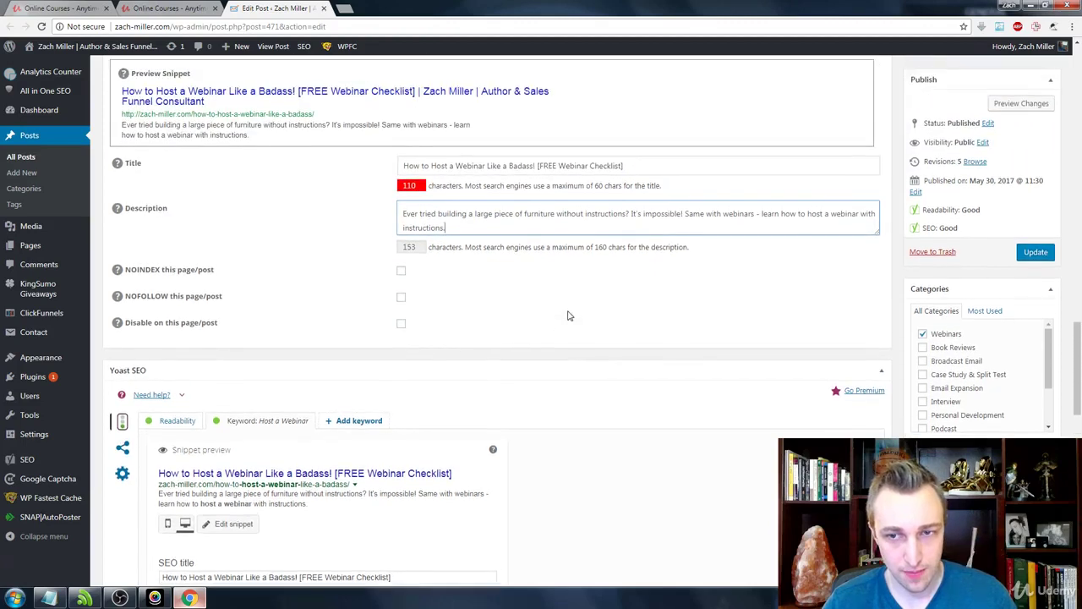
click(880, 376)
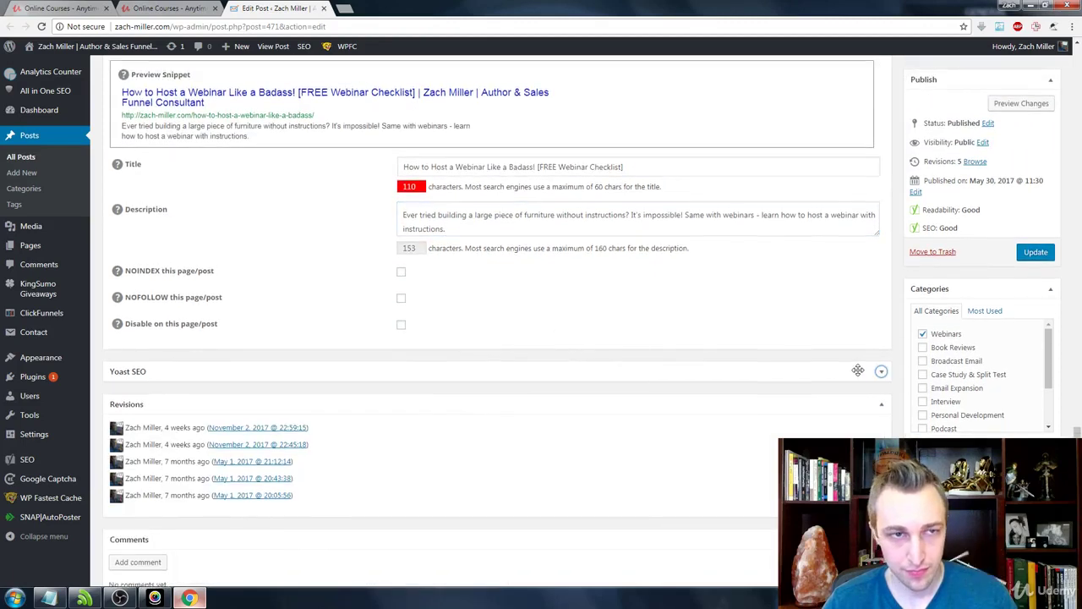
scroll(871, 372, up, 3)
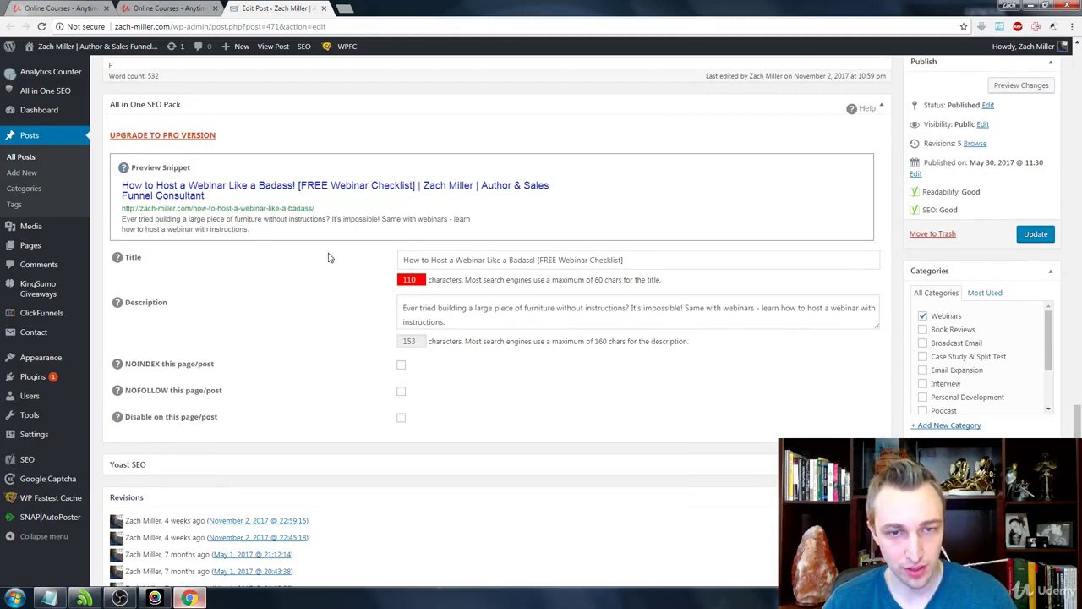
click(435, 260)
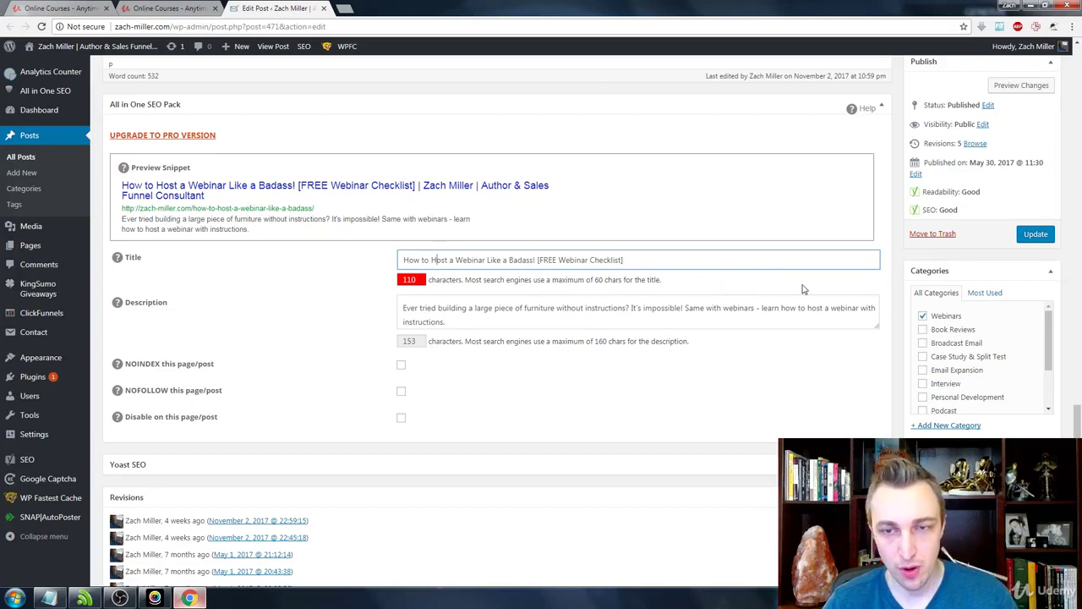
click(1052, 236)
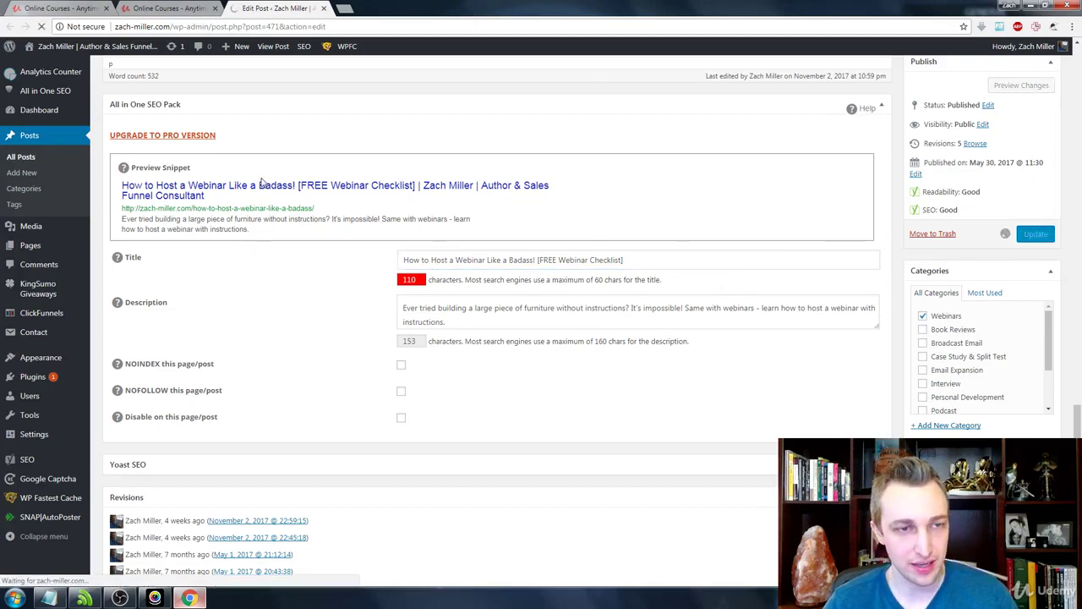